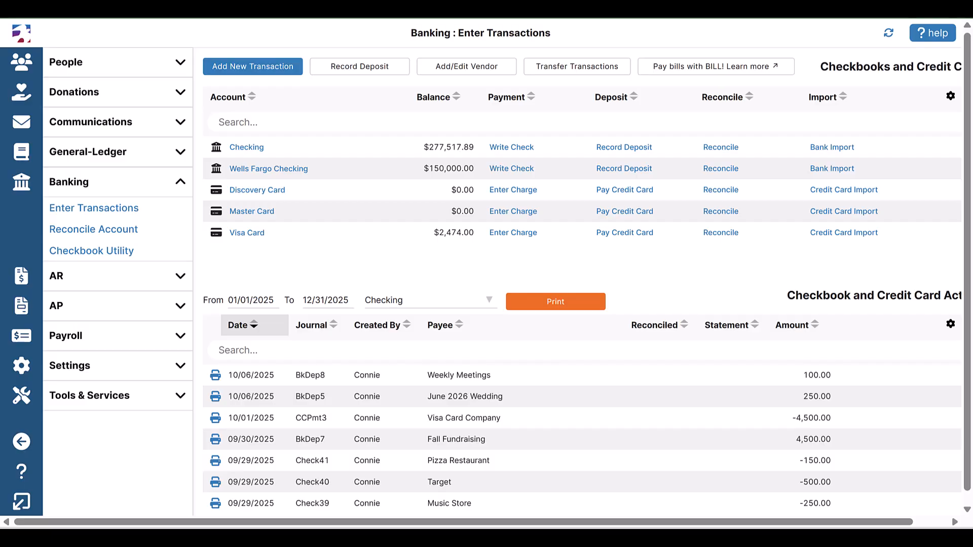
# Step: Open reconciliation for the Checking account and add a new statement dated 09/30/2025
pyautogui.click(724, 156)
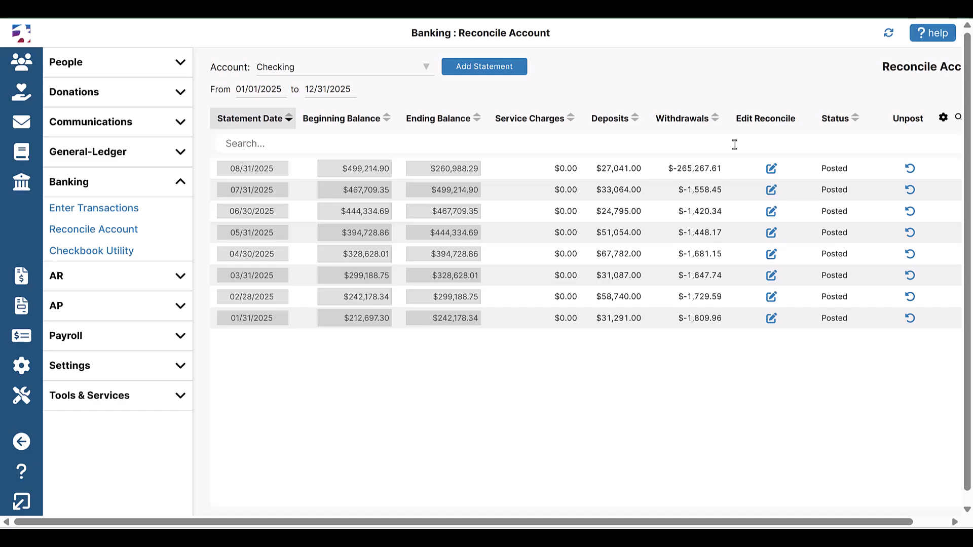
pyautogui.click(493, 73)
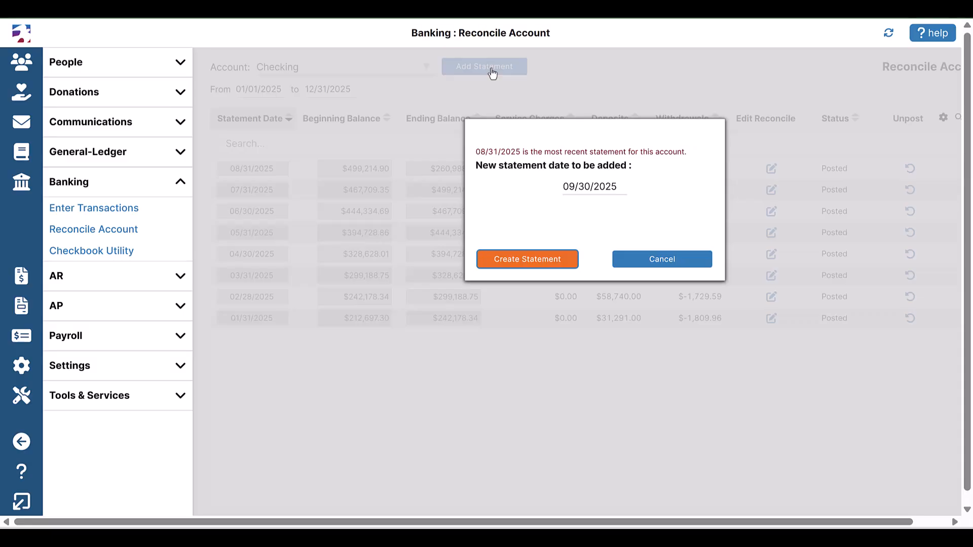
pyautogui.click(532, 266)
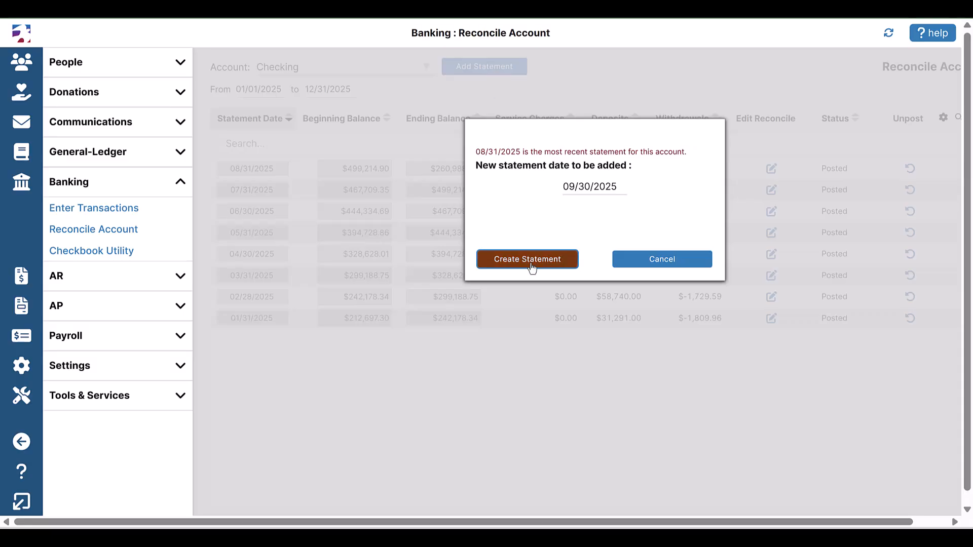
pyautogui.press('Tab')
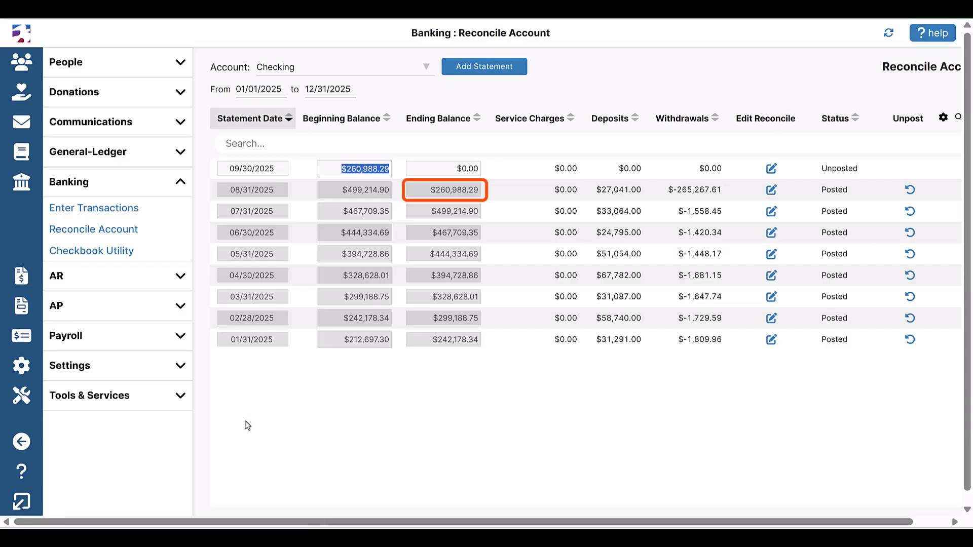
# Step: Change the new statement's beginning balance to $260,988.20
pyautogui.press('End')
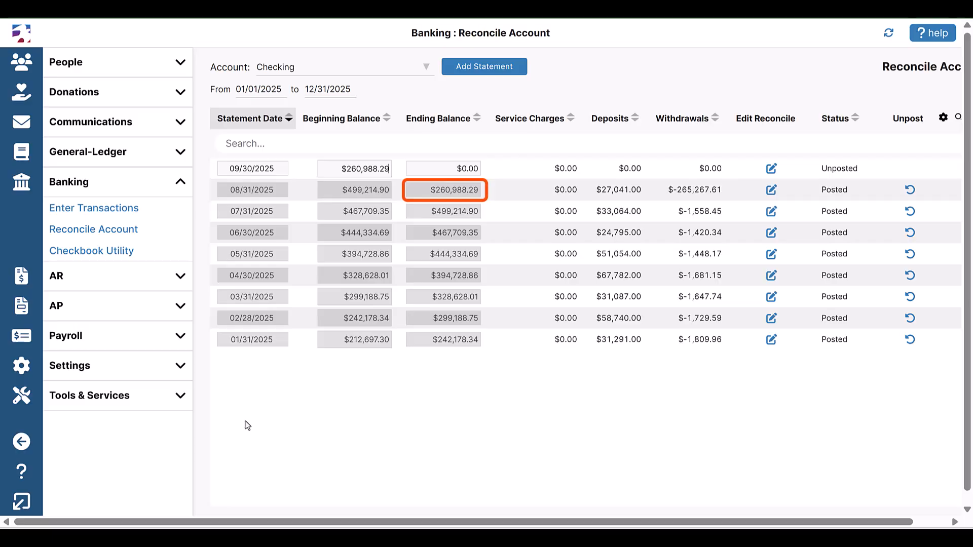
pyautogui.press('BackSpace')
pyautogui.write('0')
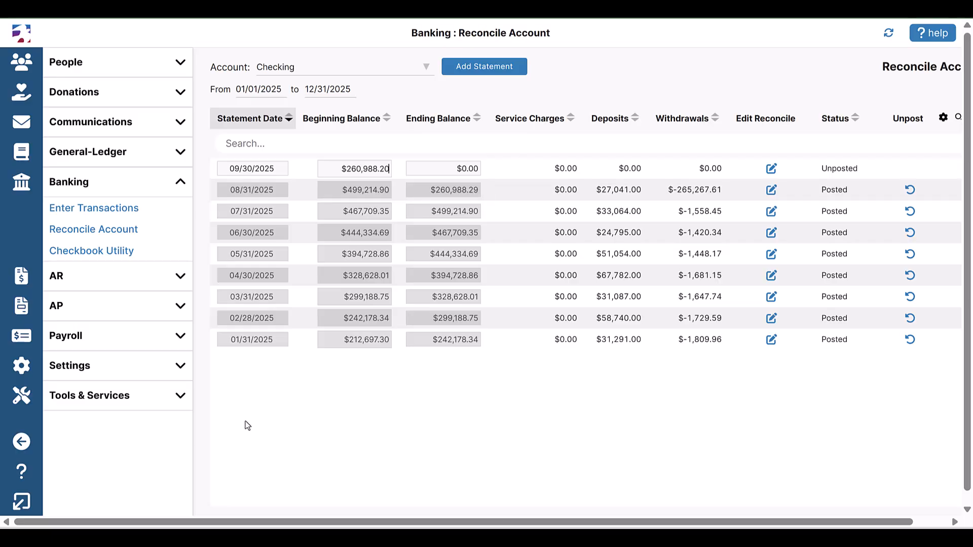
pyautogui.press('Tab')
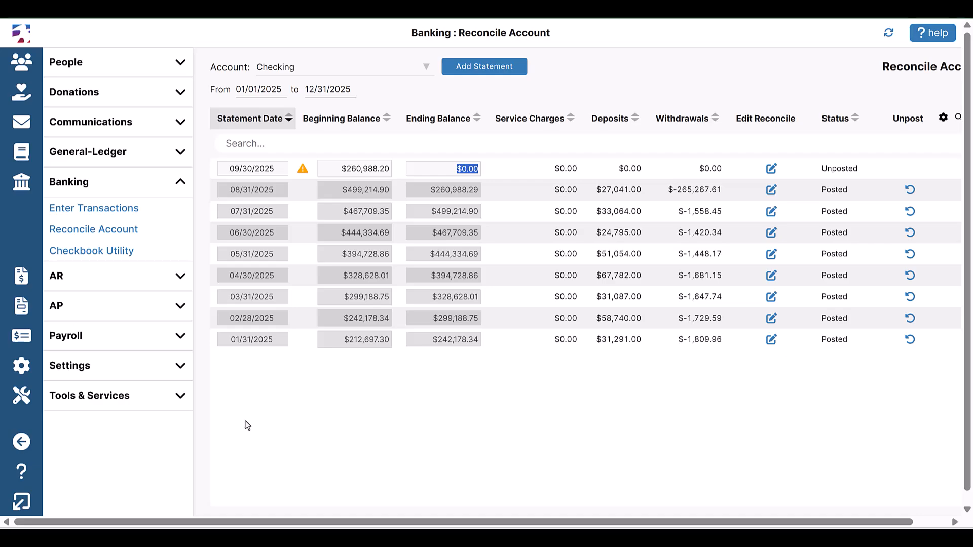
# Step: Change the beginning balance back to $260,988.29
pyautogui.click(384, 169)
pyautogui.press('End')
pyautogui.press('BackSpace')
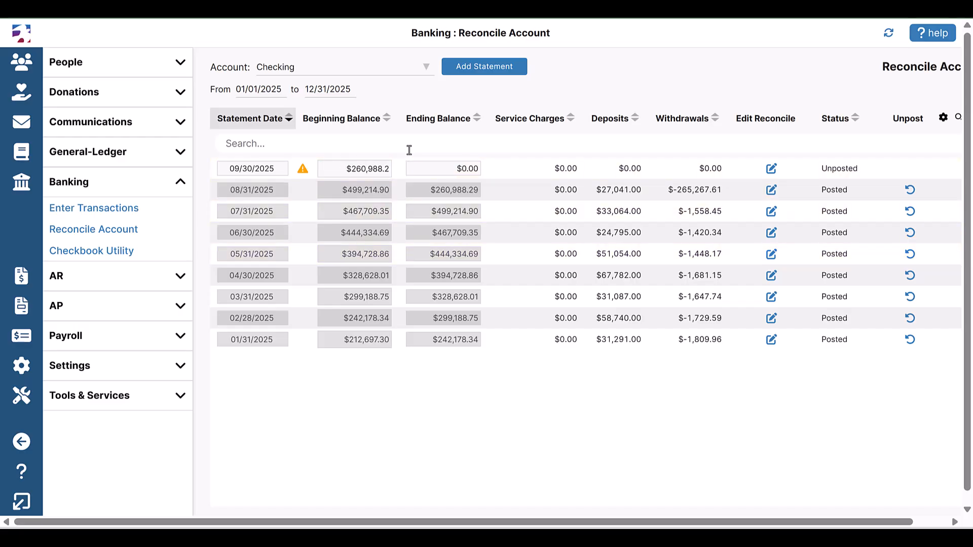
pyautogui.write('9')
pyautogui.press('Tab')
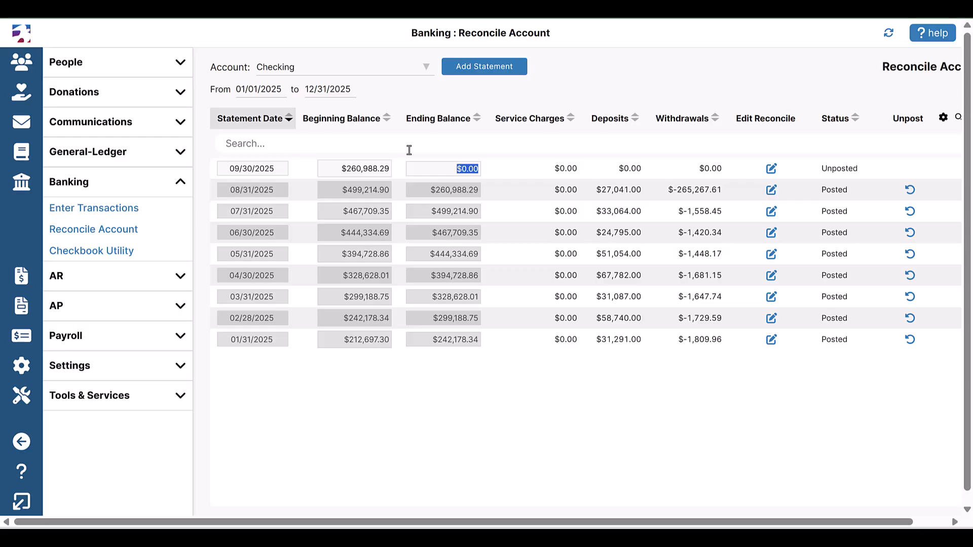
# Step: Enter an ending balance of $314,840.29 for the 09/30/2025 statement
pyautogui.press('BackSpace')
pyautogui.write('314840.29')
# Step: Open the statement's reconciliation and mark the 08/31 Visa payment, both transfers, GJrnl 9 and the 09/01 Weekly Meetings deposit
pyautogui.click(772, 171)
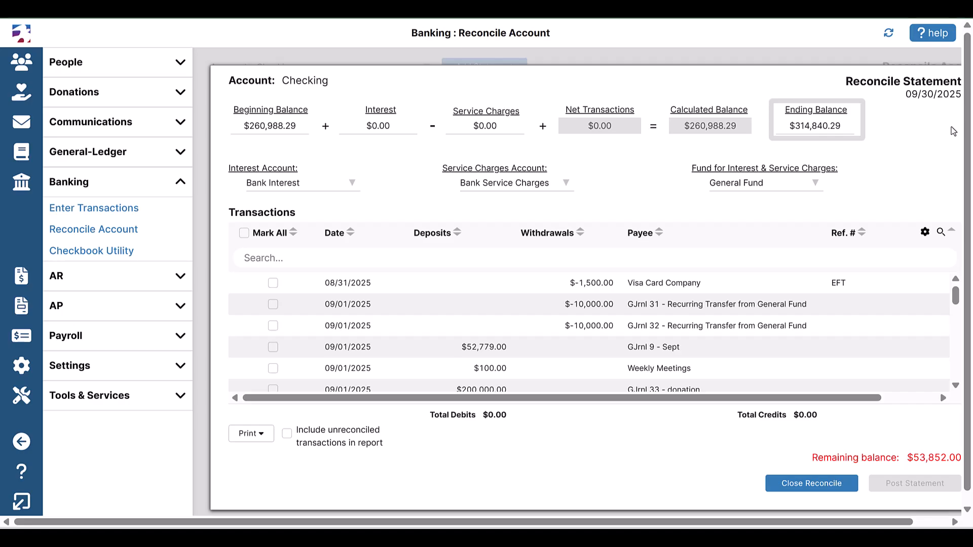
pyautogui.click(273, 284)
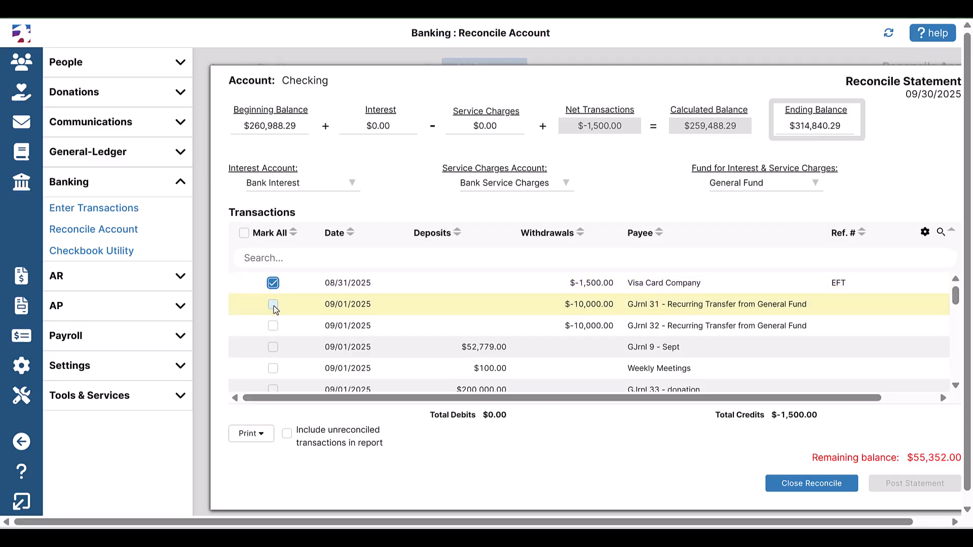
pyautogui.click(274, 304)
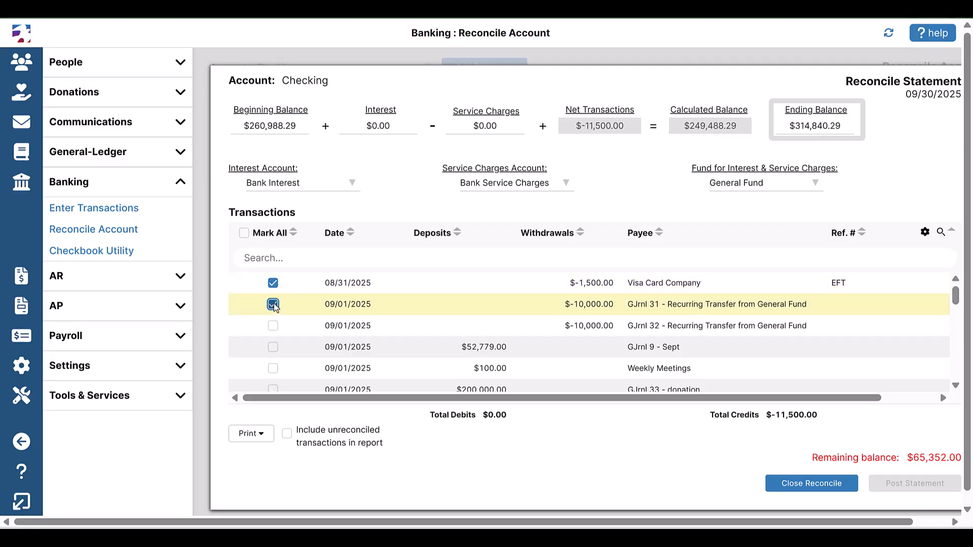
pyautogui.click(489, 329)
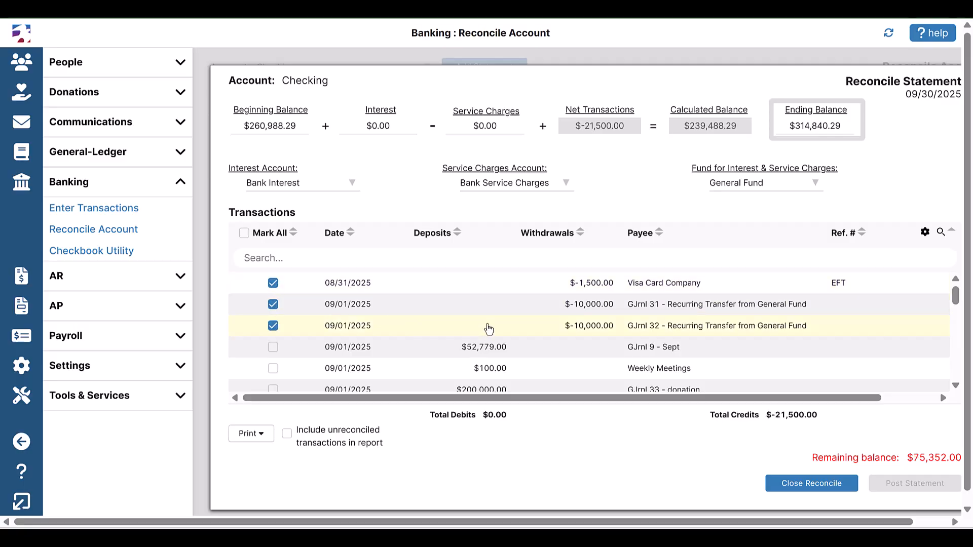
pyautogui.click(534, 353)
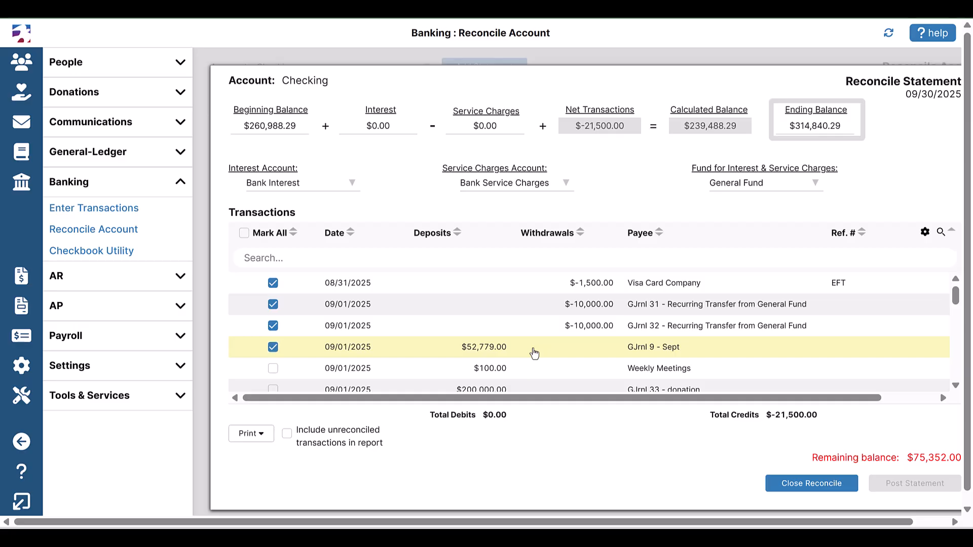
pyautogui.click(536, 369)
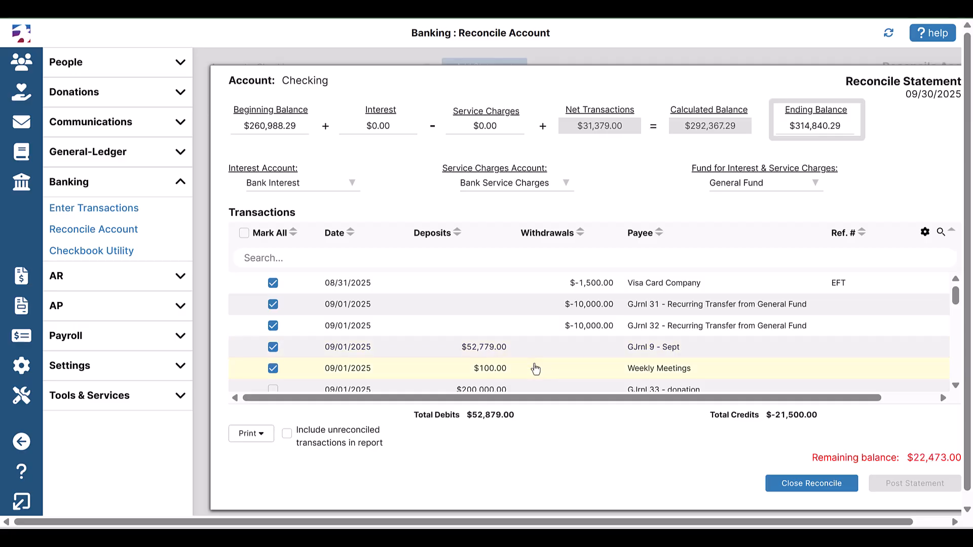
pyautogui.scroll(-3, 535, 355)
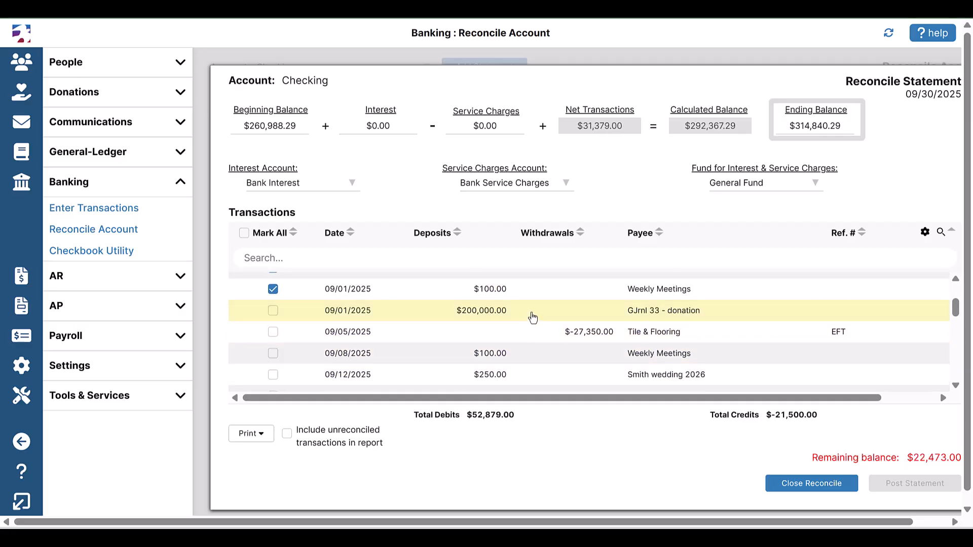
# Step: Mark the donation, Tile & Flooring, 09/08 Weekly Meetings and Smith wedding 2026 transactions as cleared
pyautogui.click(532, 315)
pyautogui.click(532, 339)
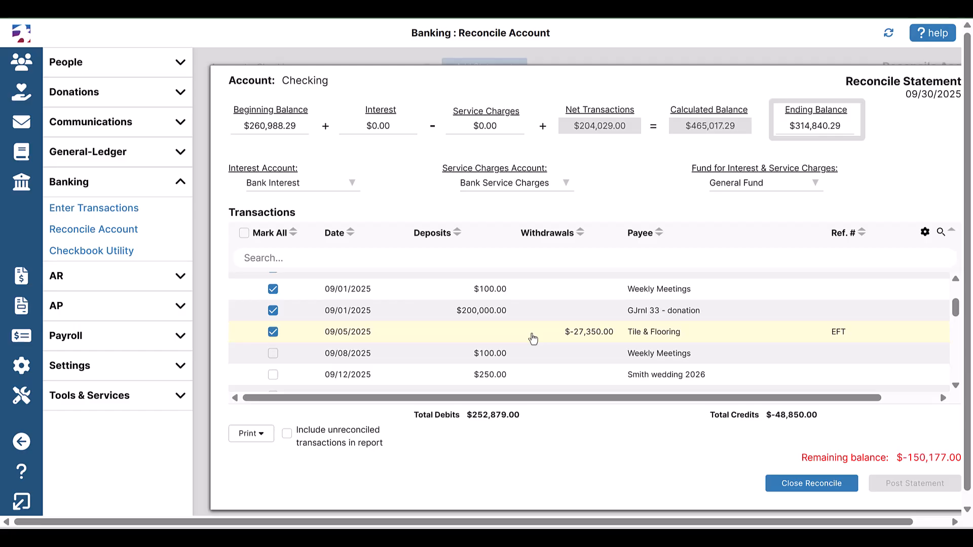
pyautogui.click(533, 357)
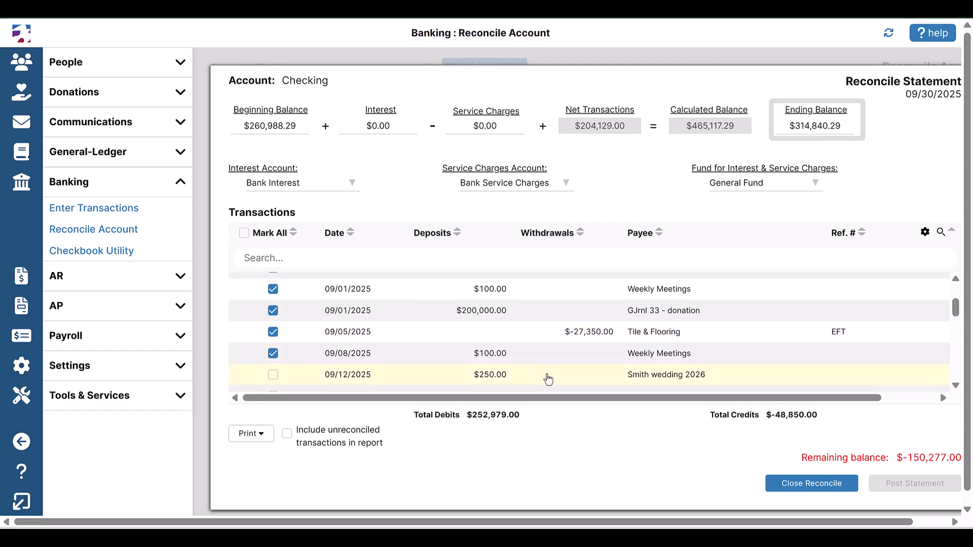
pyautogui.click(548, 377)
pyautogui.scroll(-2, 550, 376)
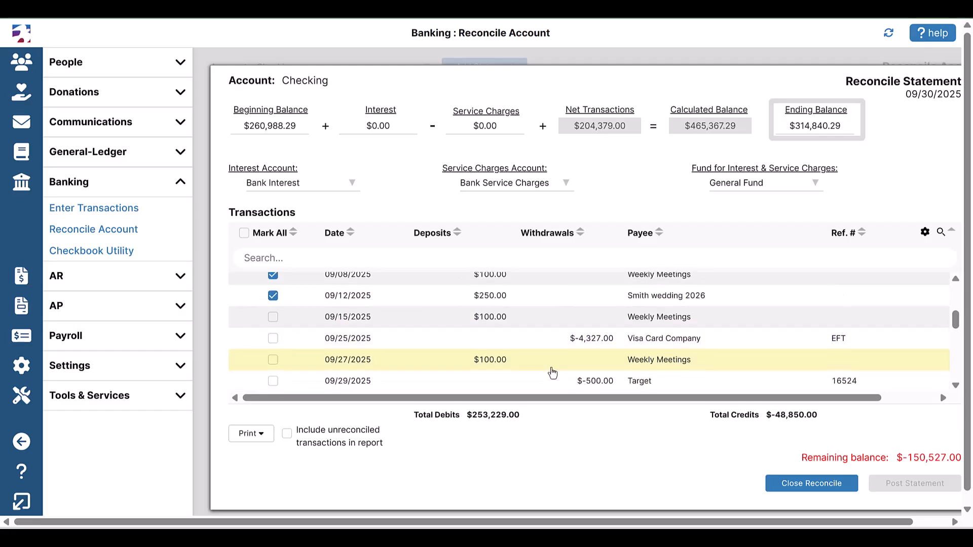
# Step: Mark the 09/15 Weekly Meetings, 09/25 Visa Card Company, 09/27 Weekly Meetings and Target transactions as cleared
pyautogui.click(549, 319)
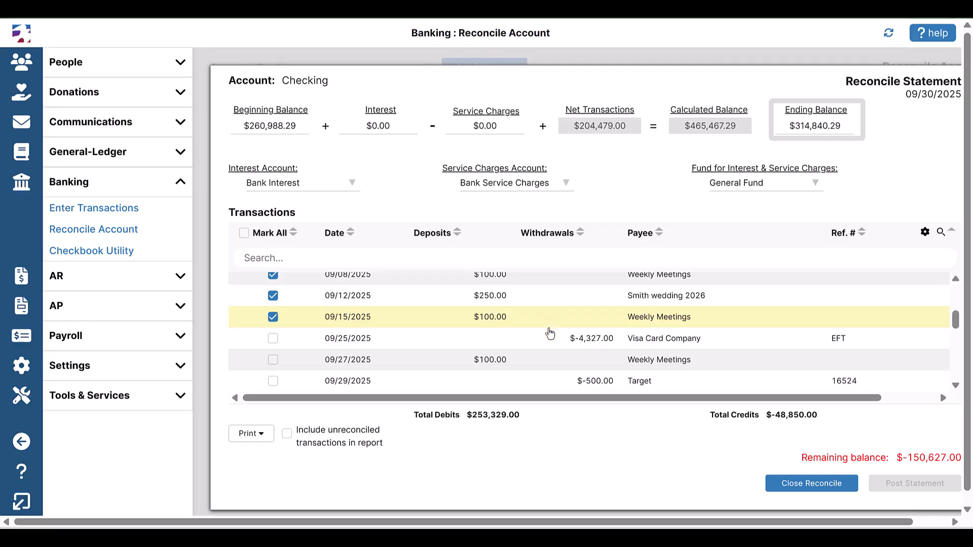
pyautogui.click(550, 343)
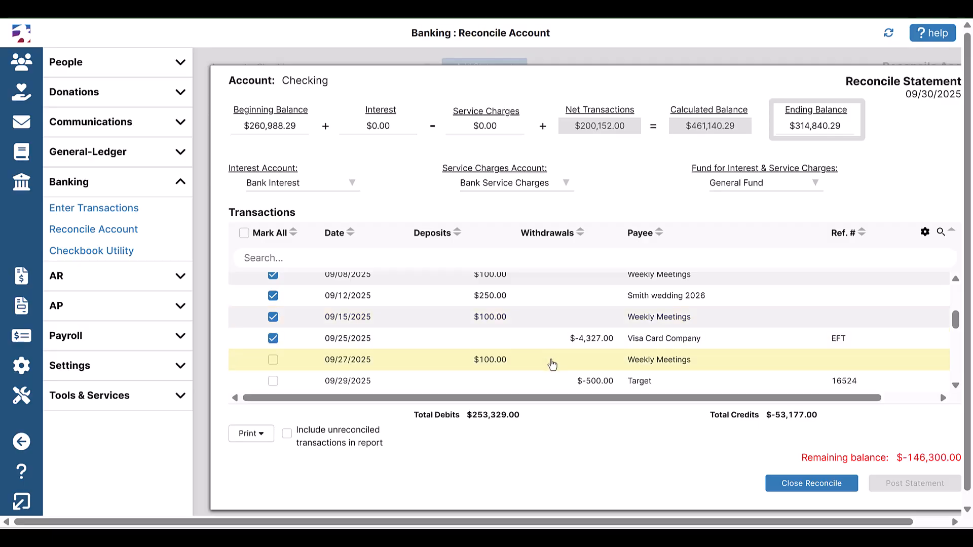
pyautogui.click(551, 363)
pyautogui.click(547, 387)
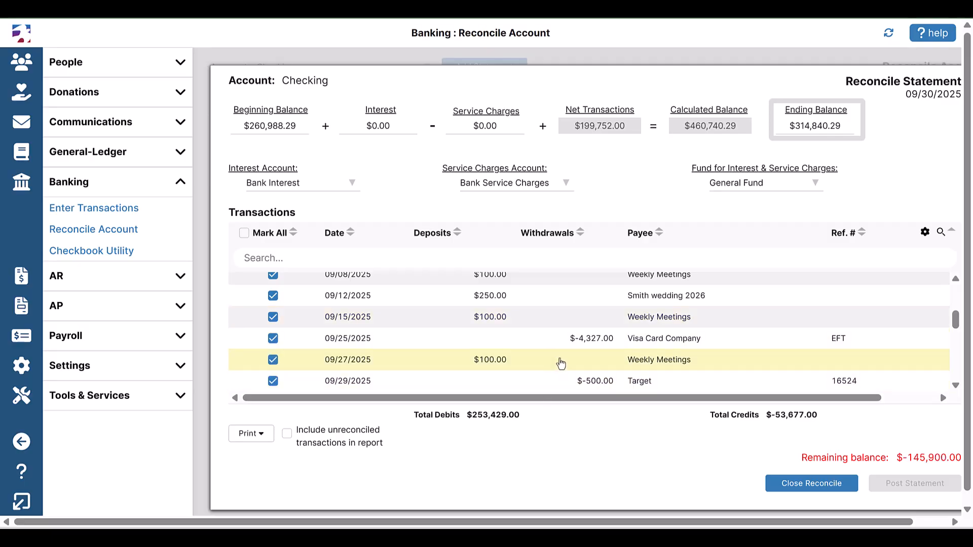
pyautogui.scroll(-2, 560, 364)
# Step: Mark Pizza Restaurant, the Wells Fargo transfer, Music Store and the 09/30 Fall Fundraising deposit as cleared
pyautogui.click(547, 330)
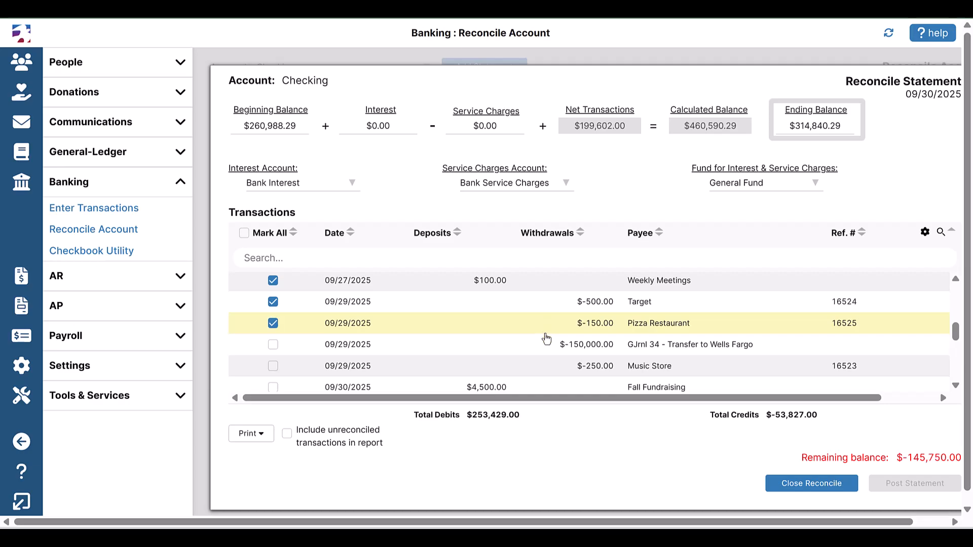
pyautogui.click(546, 345)
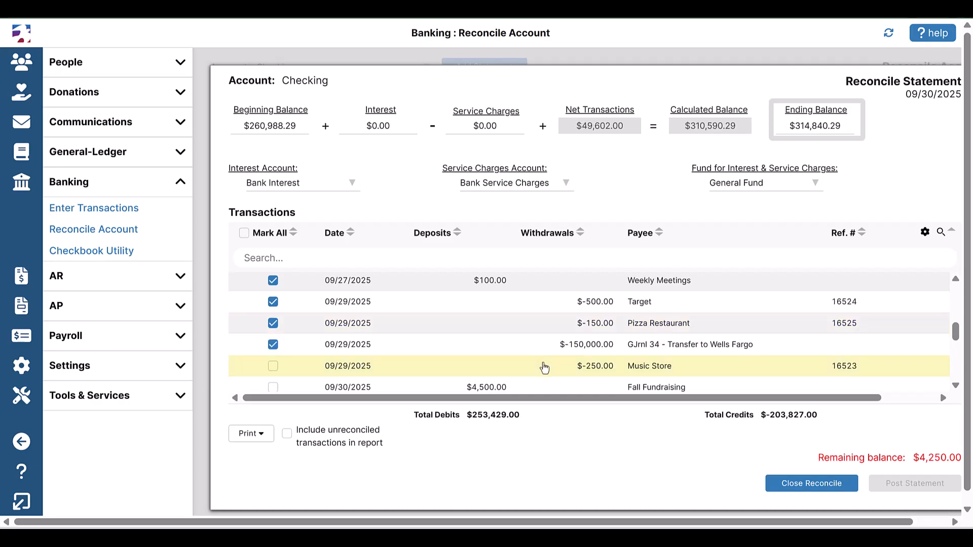
pyautogui.click(544, 366)
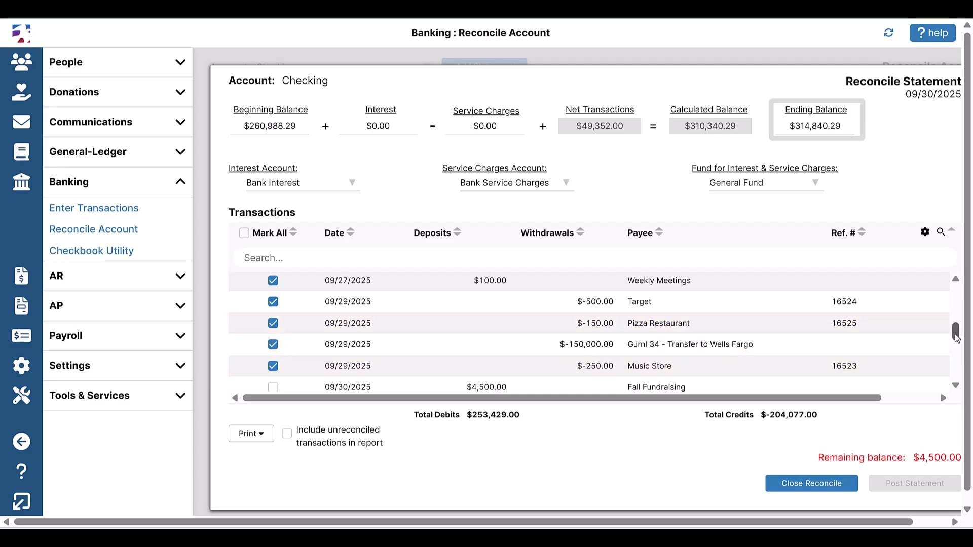
pyautogui.moveTo(956, 338); pyautogui.dragTo(955, 346)
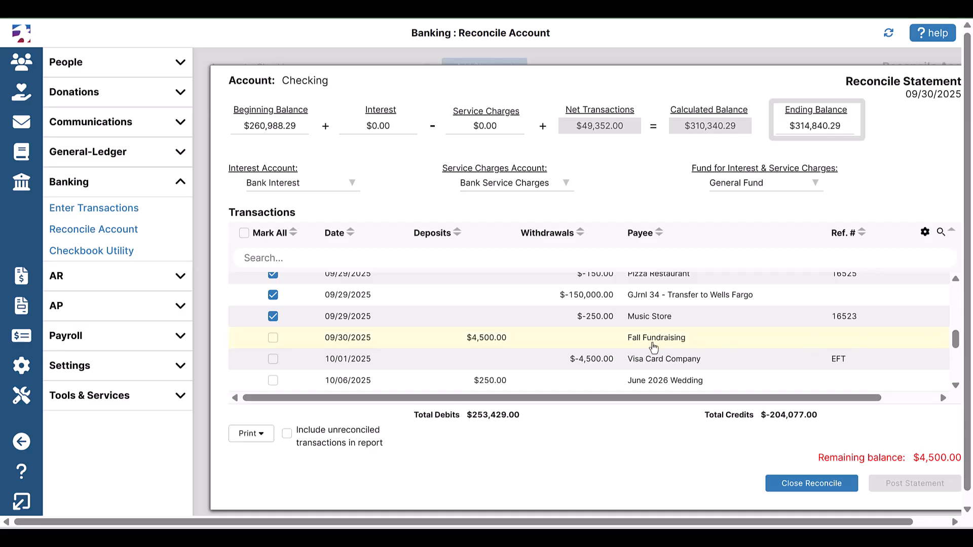
pyautogui.click(567, 340)
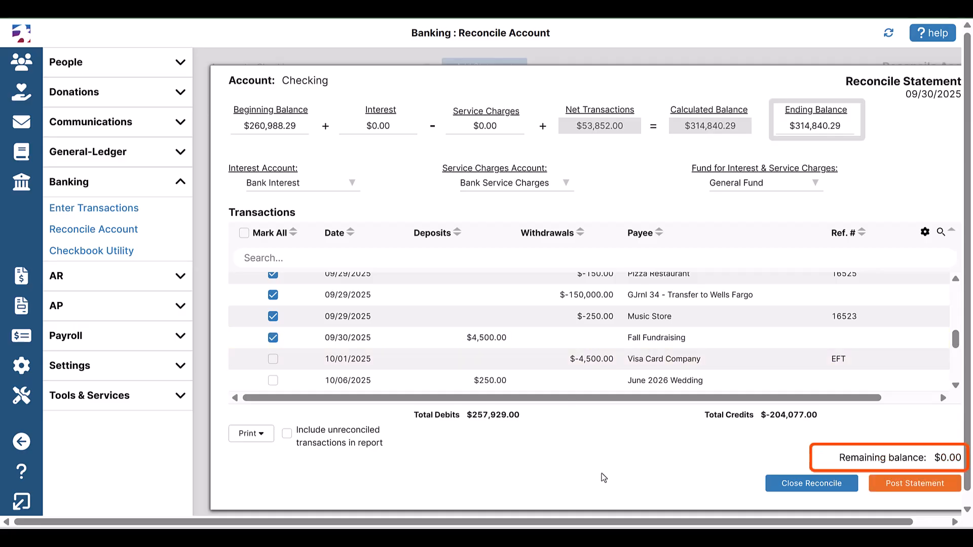
# Step: Post the statement, include unreconciled transactions in the report, and review the statement register
pyautogui.click(896, 487)
pyautogui.click(895, 487)
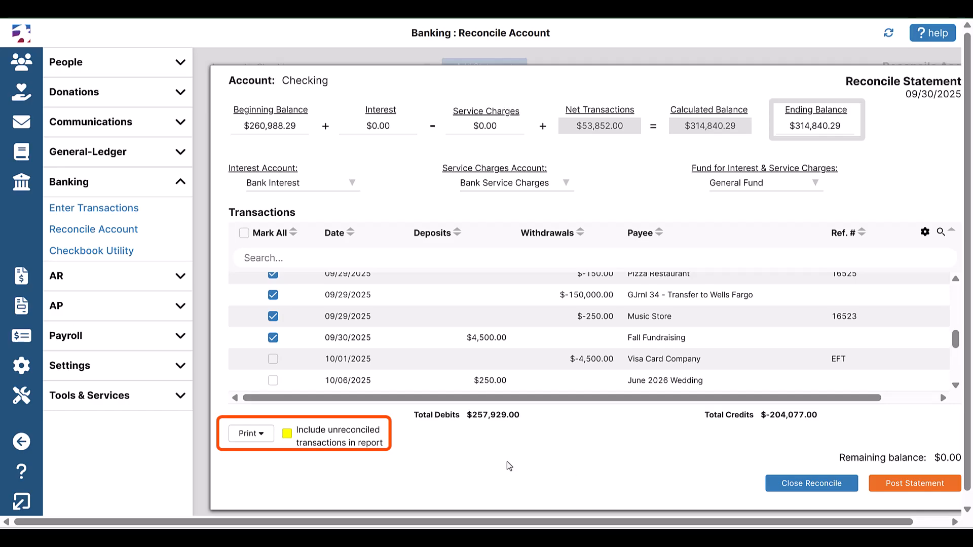
pyautogui.click(287, 434)
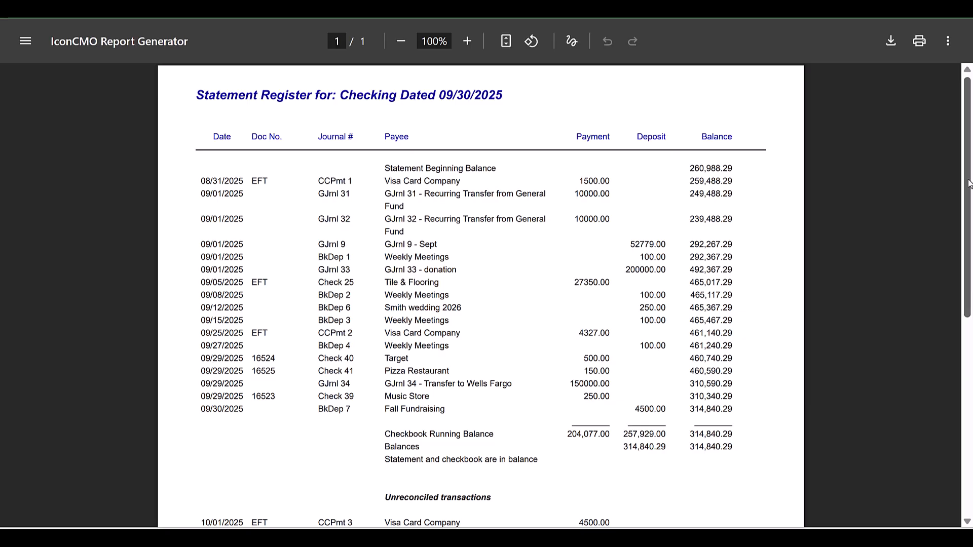
pyautogui.moveTo(969, 183); pyautogui.dragTo(971, 342)
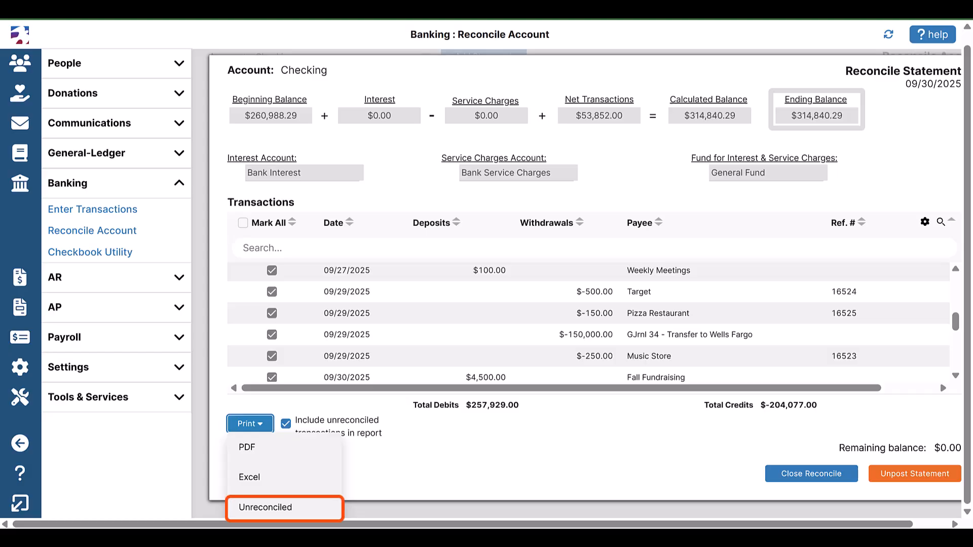
# Step: Print the Unreconciled report, then close the reconciliation window
pyautogui.click(282, 507)
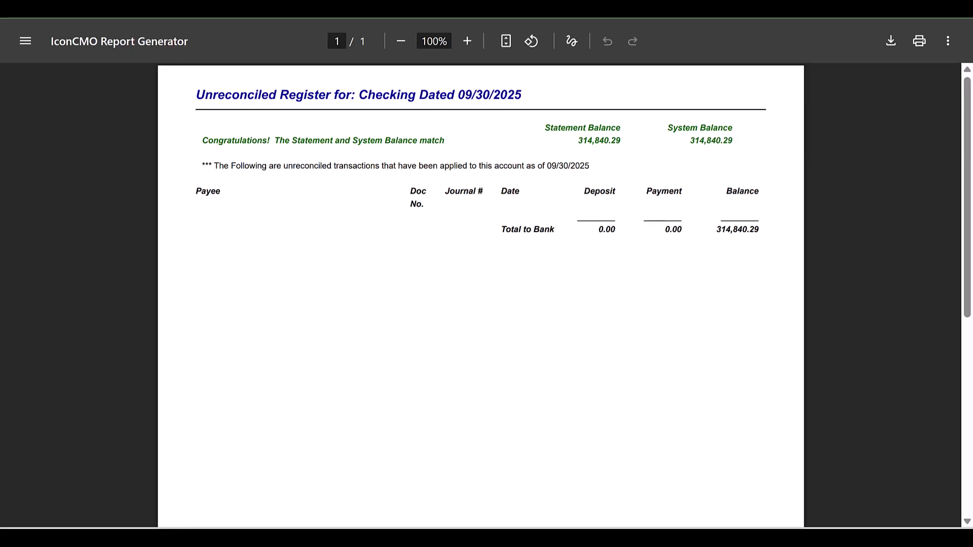
pyautogui.click(122, 5)
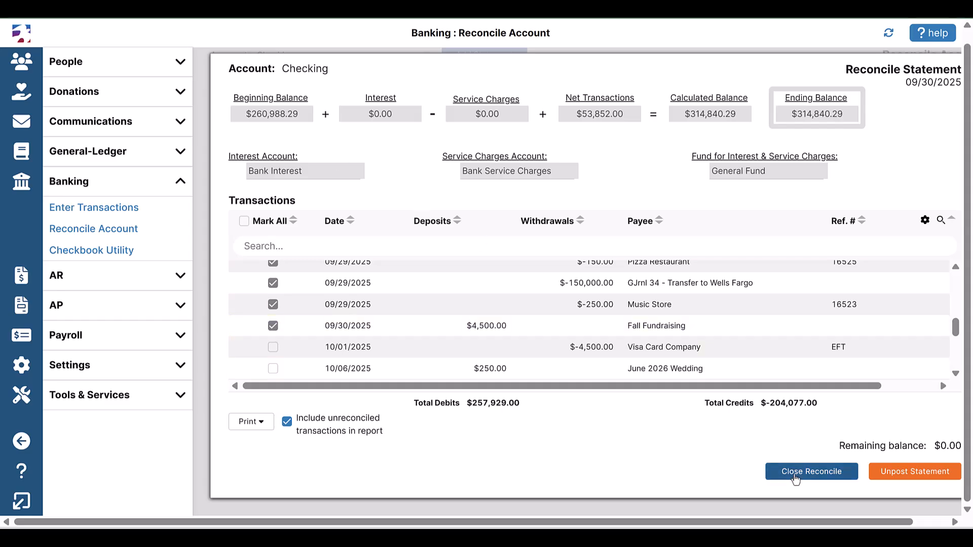
pyautogui.click(795, 479)
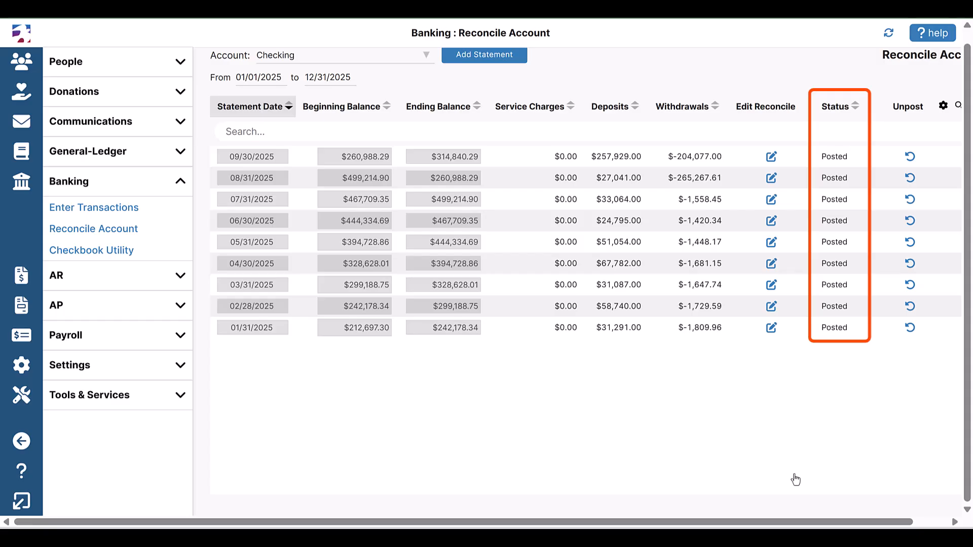